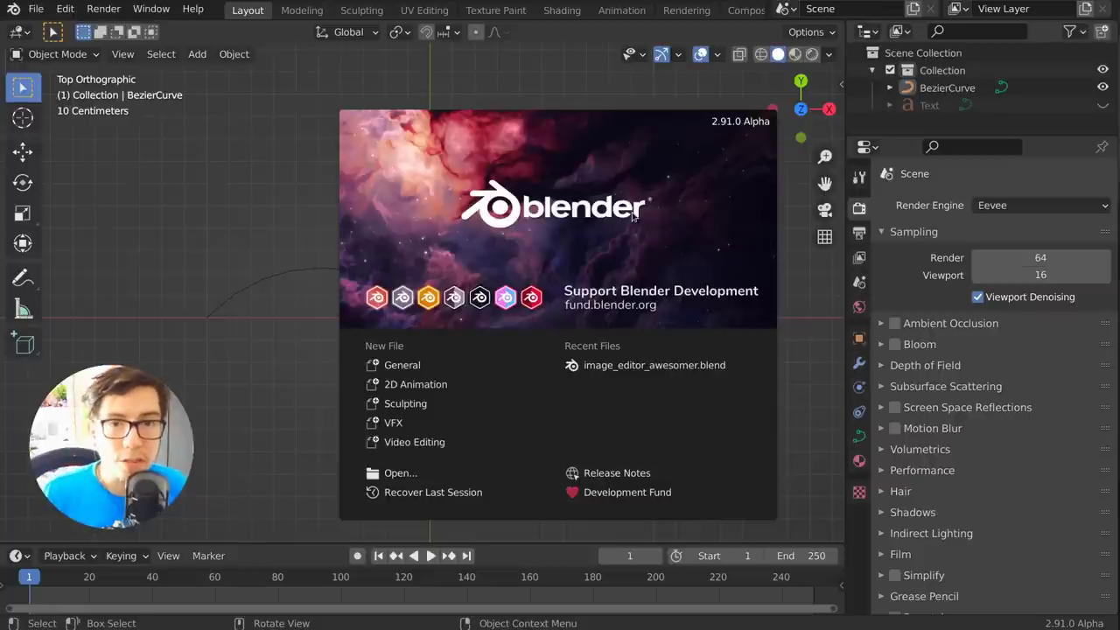
# Select BezierCurve, test a 0.13 m bevel depth, then set its bevel mode to Object
pyautogui.click(487, 247)
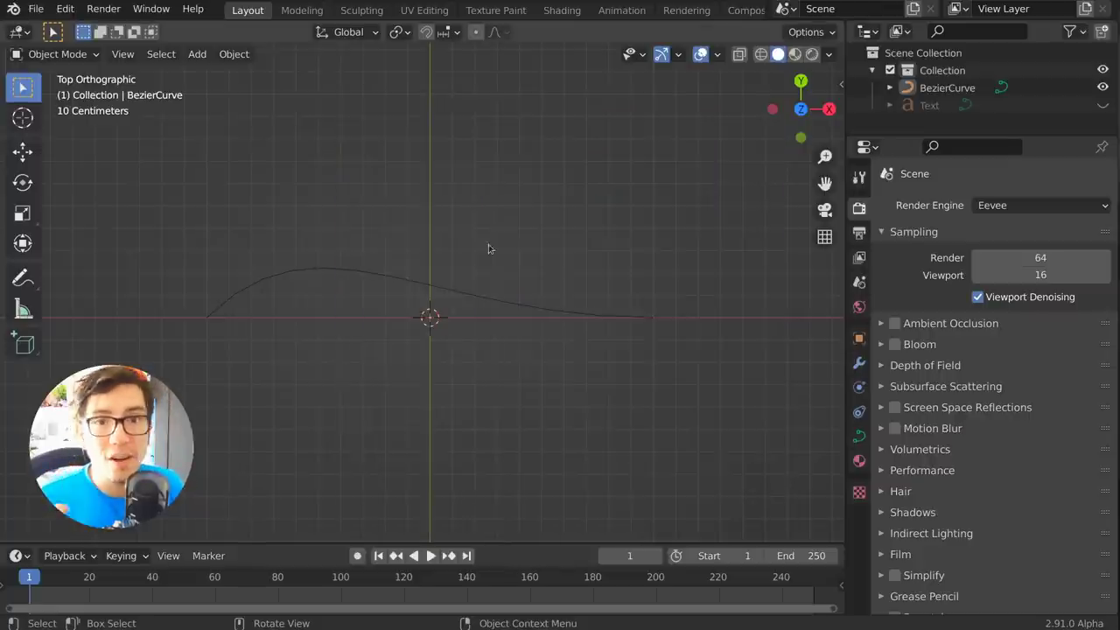
pyautogui.click(453, 294)
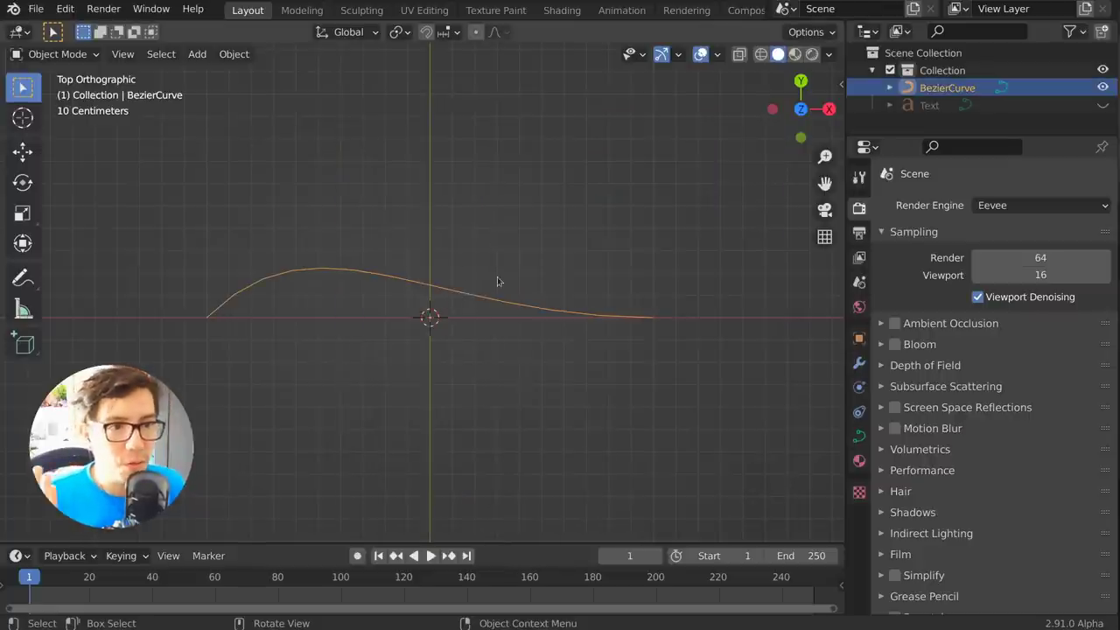
pyautogui.click(859, 435)
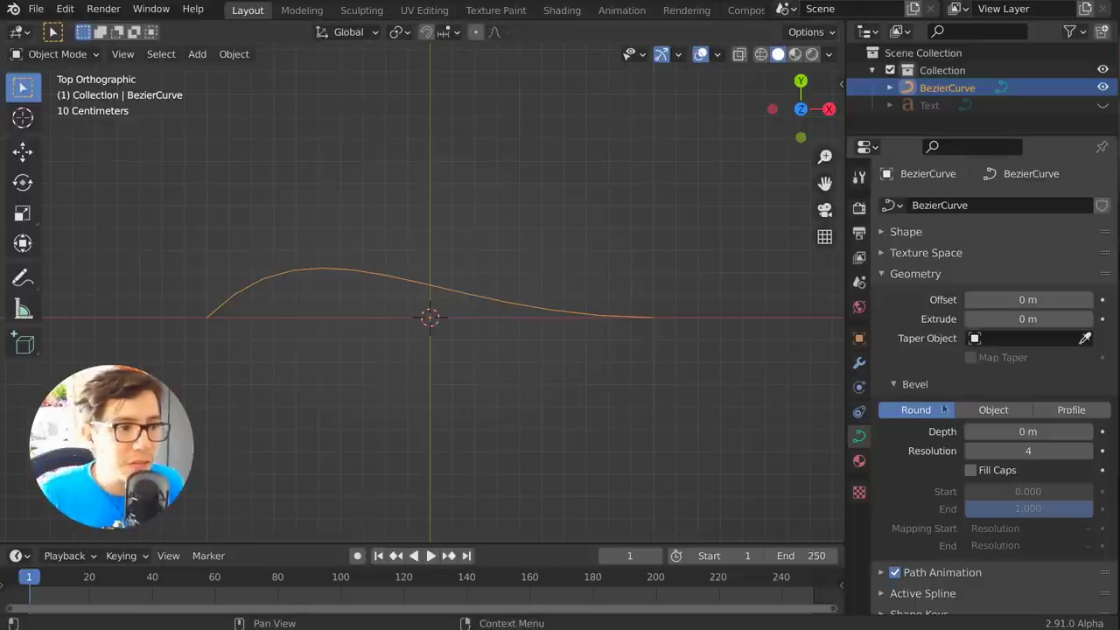
pyautogui.moveTo(997, 431); pyautogui.dragTo(1007, 431)
pyautogui.moveTo(815, 392)
pyautogui.mouseDown(button='middle')
pyautogui.moveTo(607, 233)
pyautogui.moveTo(593, 192)
pyautogui.moveTo(578, 344)
pyautogui.mouseUp(button='middle')
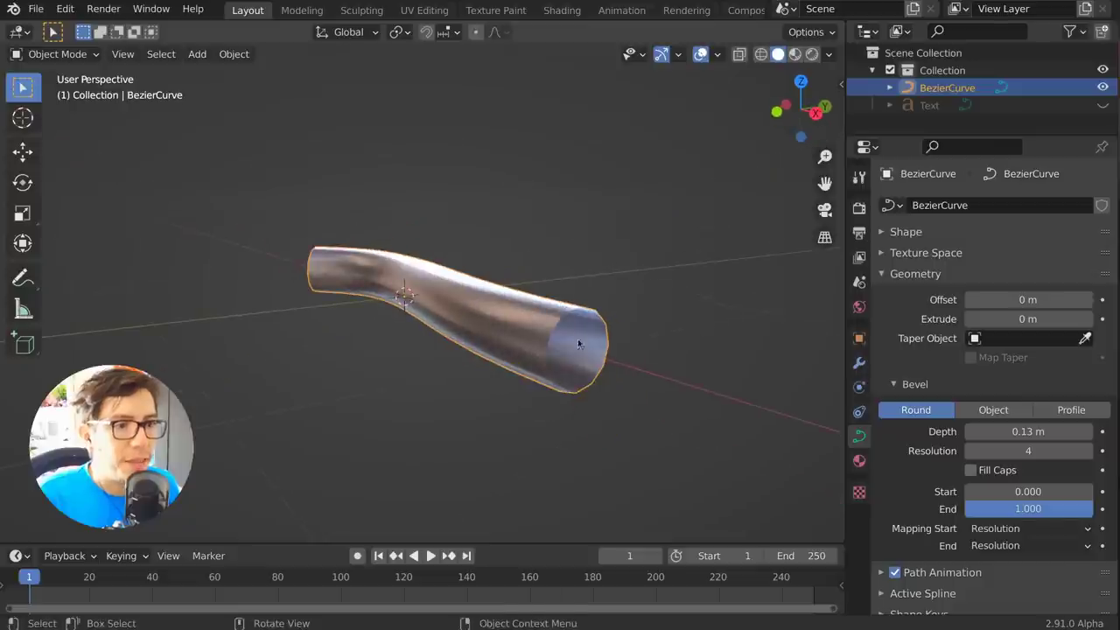
pyautogui.click(979, 410)
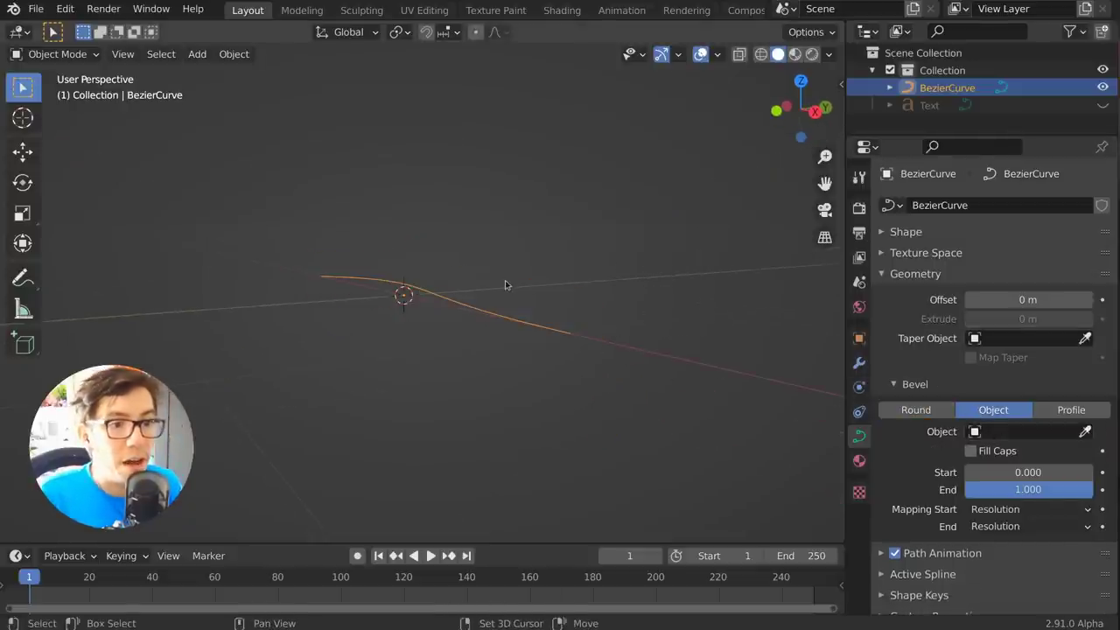
# Add a Bezier circle and scale it down small
pyautogui.hotkey('shift', 'a')
pyautogui.click(599, 299)
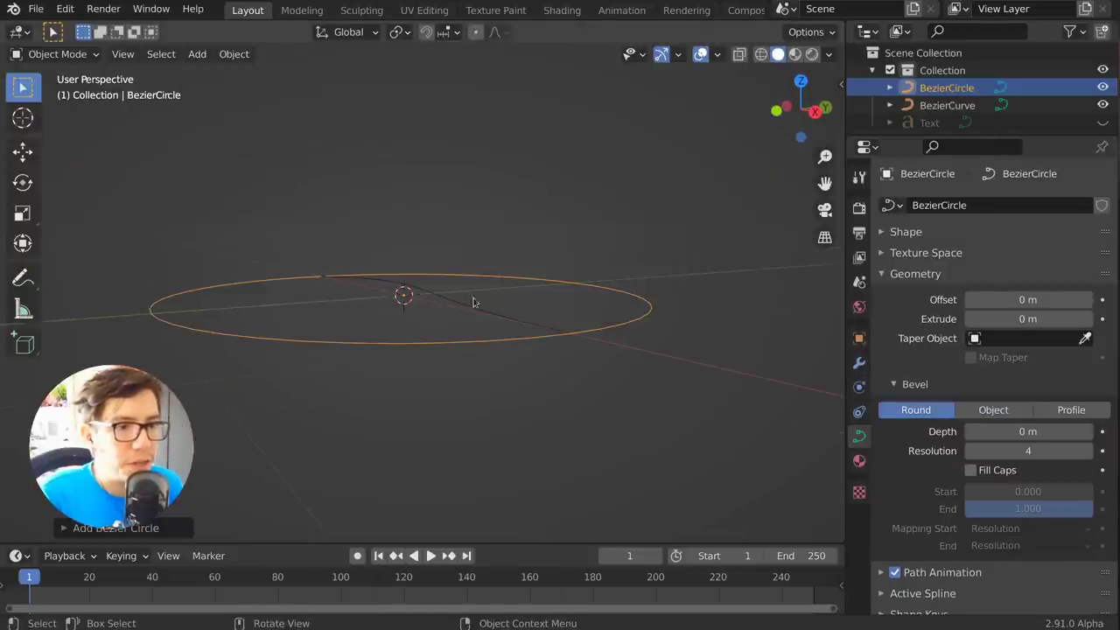
pyautogui.press('Tab')
pyautogui.press('s')
pyautogui.click(577, 351)
pyautogui.press('Tab')
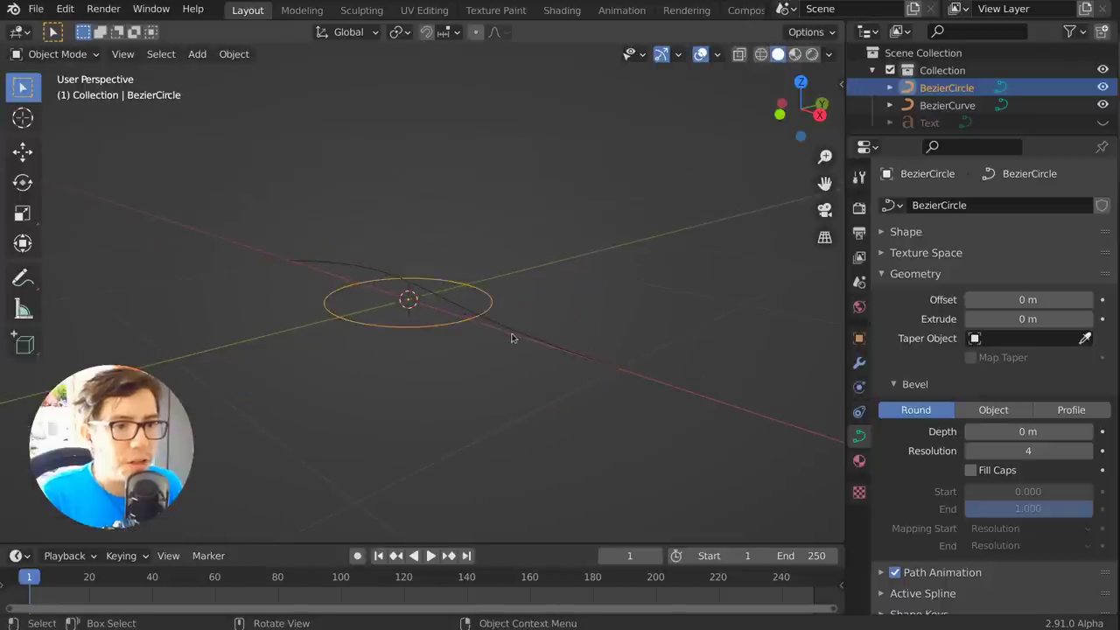
# Assign BezierCircle as the BezierCurve's bevel object
pyautogui.click(515, 335)
pyautogui.click(1006, 430)
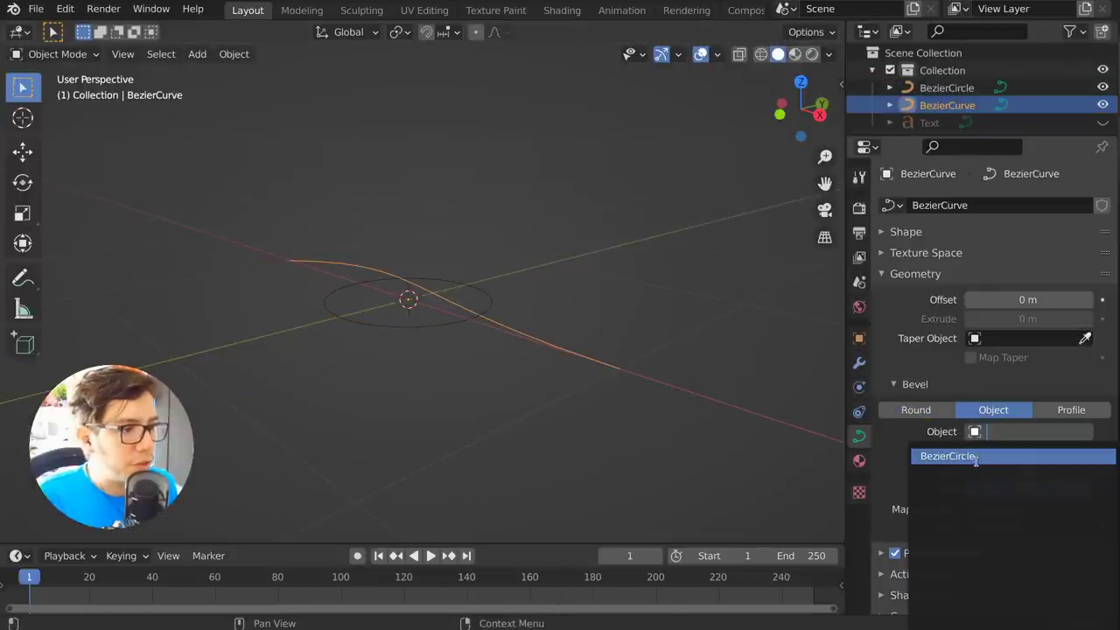
pyautogui.click(976, 455)
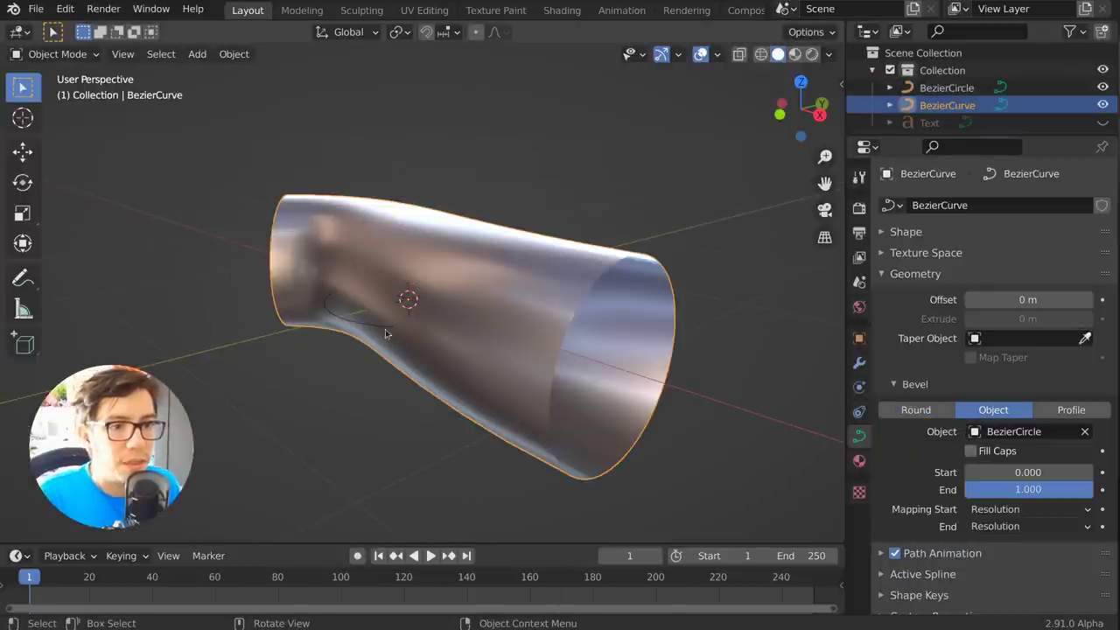
# Move a BezierCircle control point along X to dent the tube's cross-section
pyautogui.click(342, 317)
pyautogui.press('Tab')
pyautogui.click(337, 316)
pyautogui.press('g')
pyautogui.press('x')
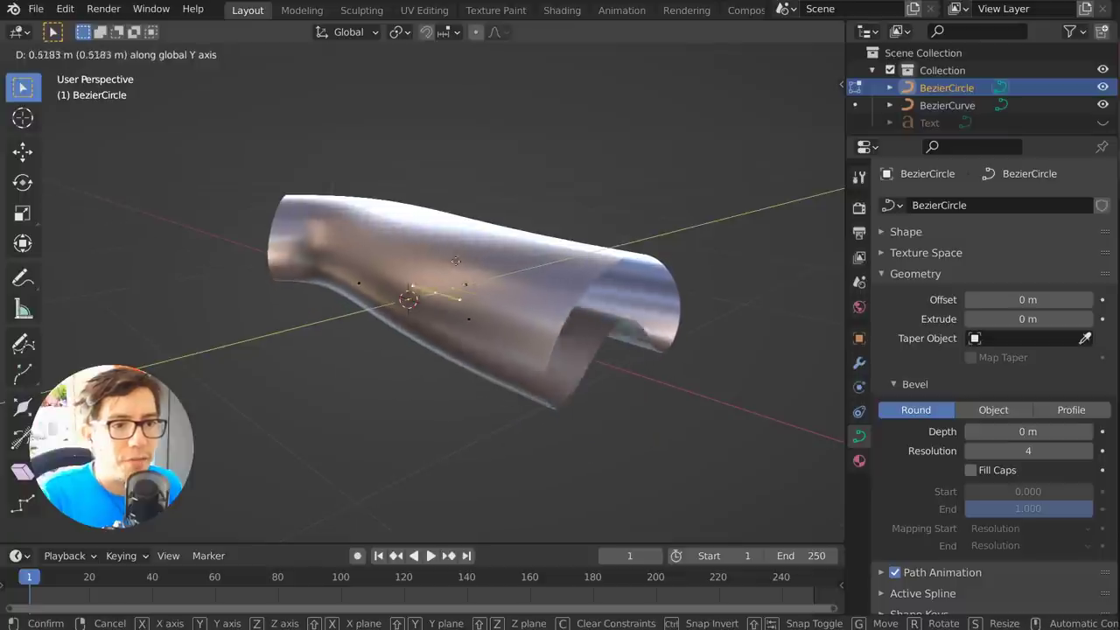
pyautogui.click(439, 238)
pyautogui.moveTo(438, 238); pyautogui.dragTo(537, 235, button='middle')
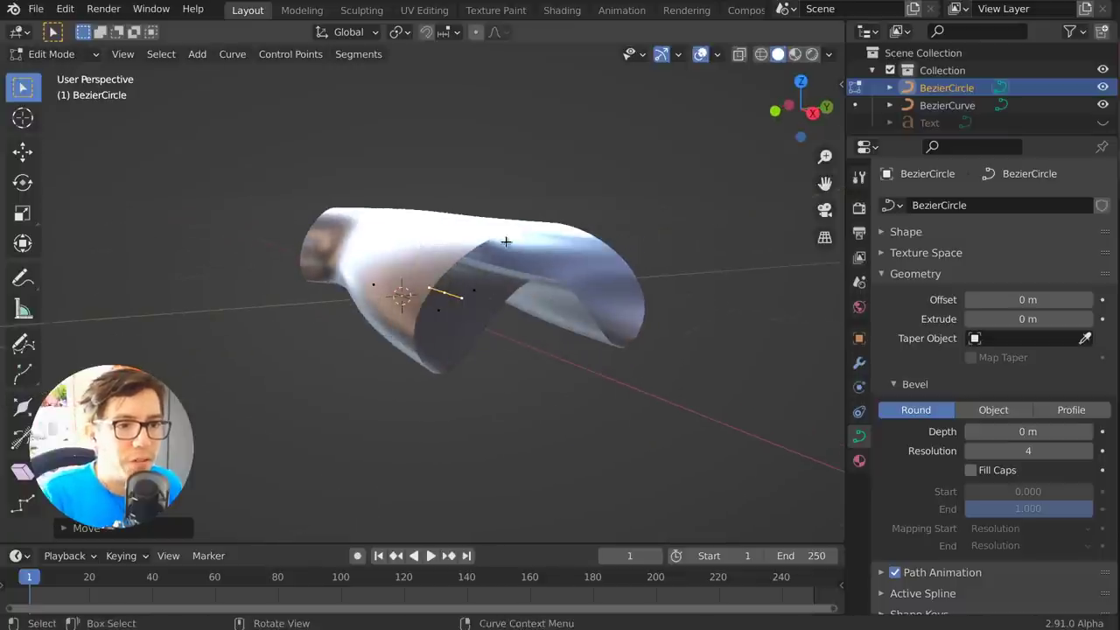
pyautogui.press('g')
pyautogui.press('x')
pyautogui.click(367, 293)
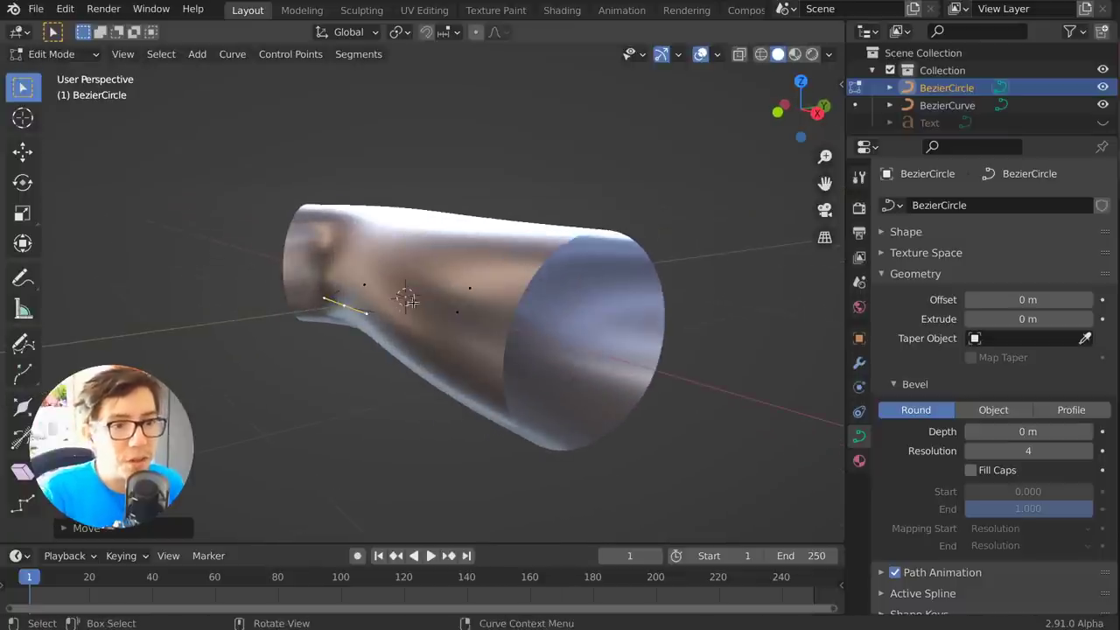
# Move the BezierCircle away, then undo and clear its location back to the origin
pyautogui.press('Tab')
pyautogui.press('g')
pyautogui.click(359, 180)
pyautogui.moveTo(359, 181)
pyautogui.mouseDown(button='middle')
pyautogui.moveTo(406, 212)
pyautogui.moveTo(469, 183)
pyautogui.mouseUp(button='middle')
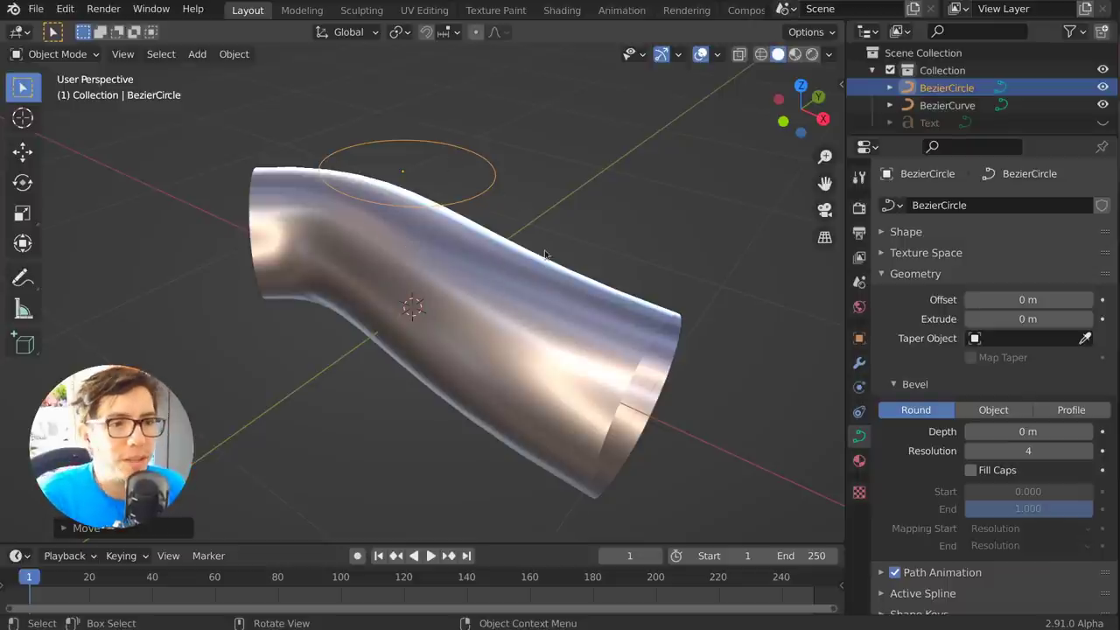
pyautogui.hotkey('ctrl', 'z')
pyautogui.hotkey('alt', 'g')
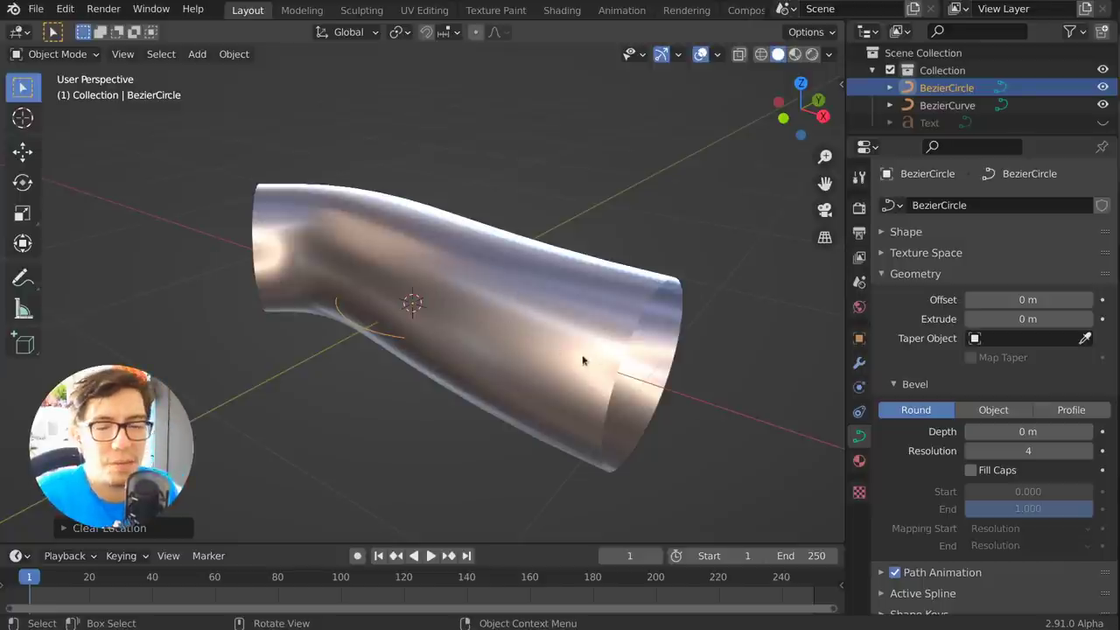
# Switch the curve's bevel to a custom Profile and delete the BezierCircle
pyautogui.click(567, 326)
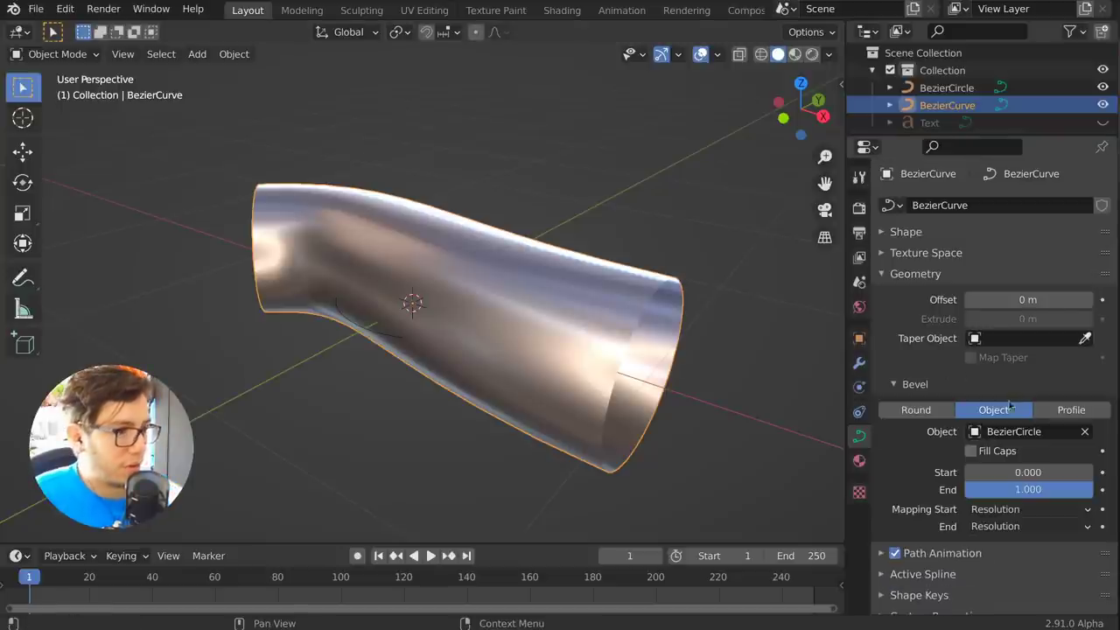
pyautogui.click(1059, 410)
pyautogui.click(429, 345)
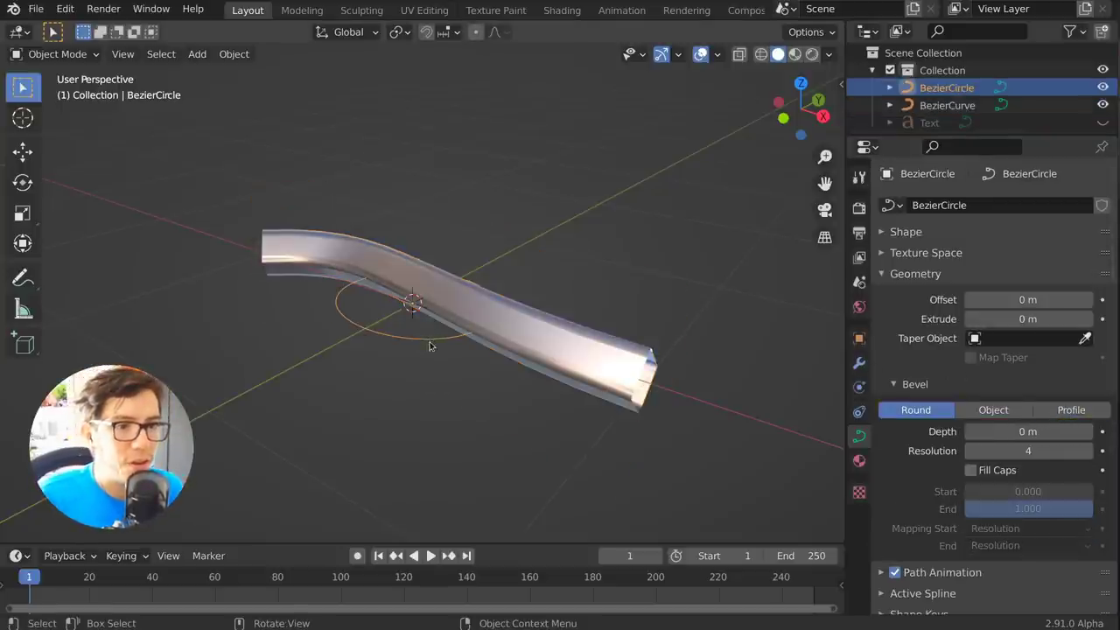
pyautogui.press('Delete')
pyautogui.click(484, 333)
# Add and drag points on the bevel profile graph into a molding-like shape
pyautogui.moveTo(635, 233); pyautogui.dragTo(613, 245, button='middle')
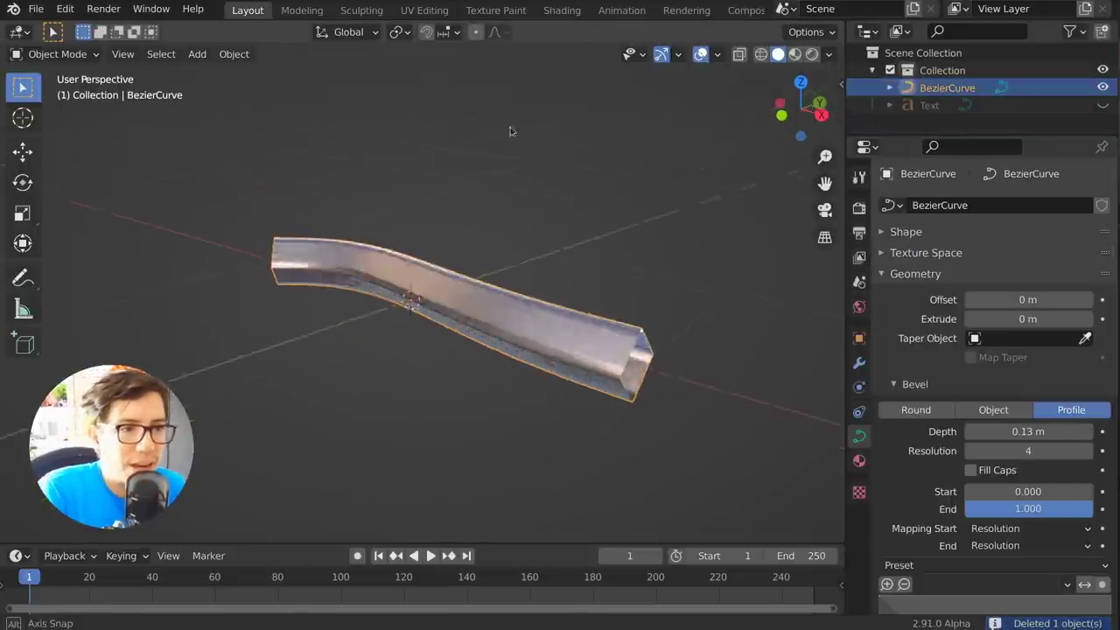
pyautogui.scroll(-2, 1048, 416)
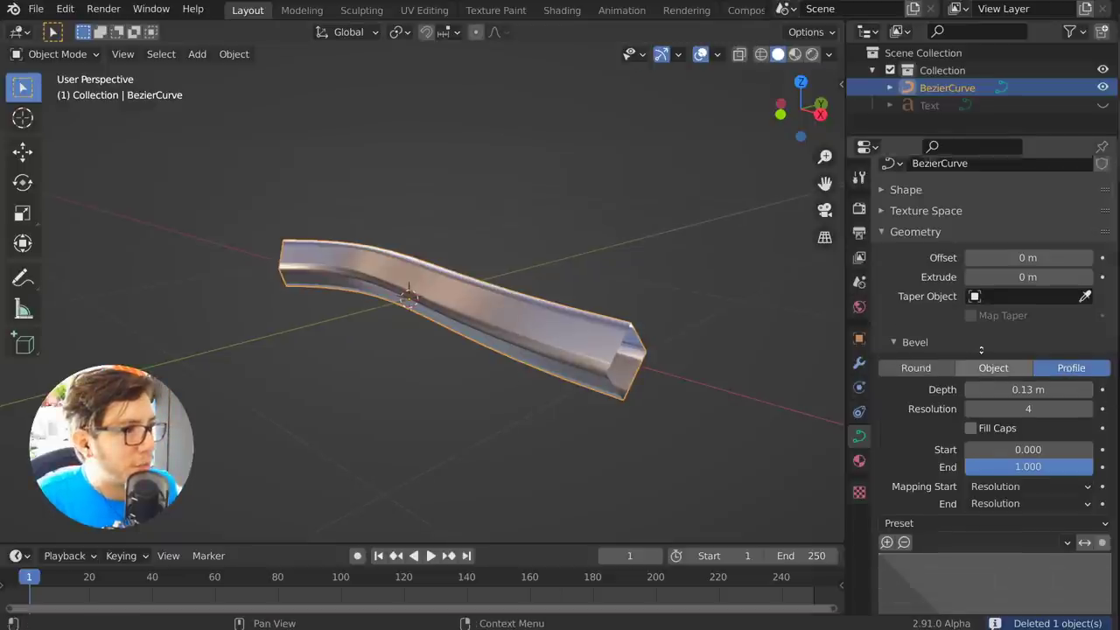
pyautogui.scroll(-2, 1006, 350)
pyautogui.scroll(-1, 979, 262)
pyautogui.scroll(-2, 972, 254)
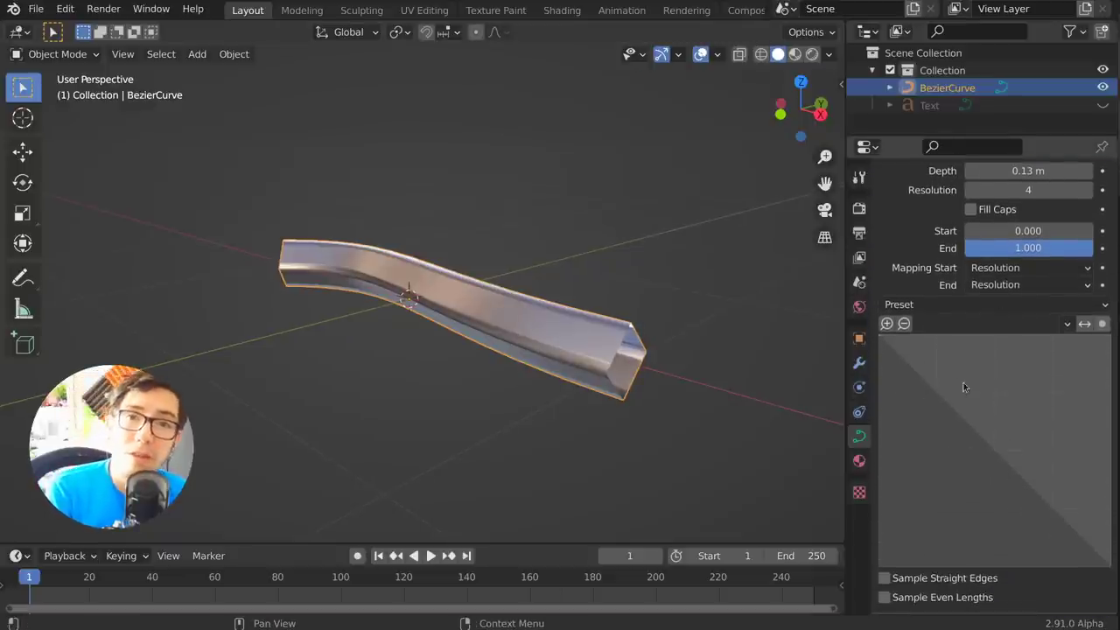
pyautogui.moveTo(689, 136); pyautogui.dragTo(647, 105, button='middle')
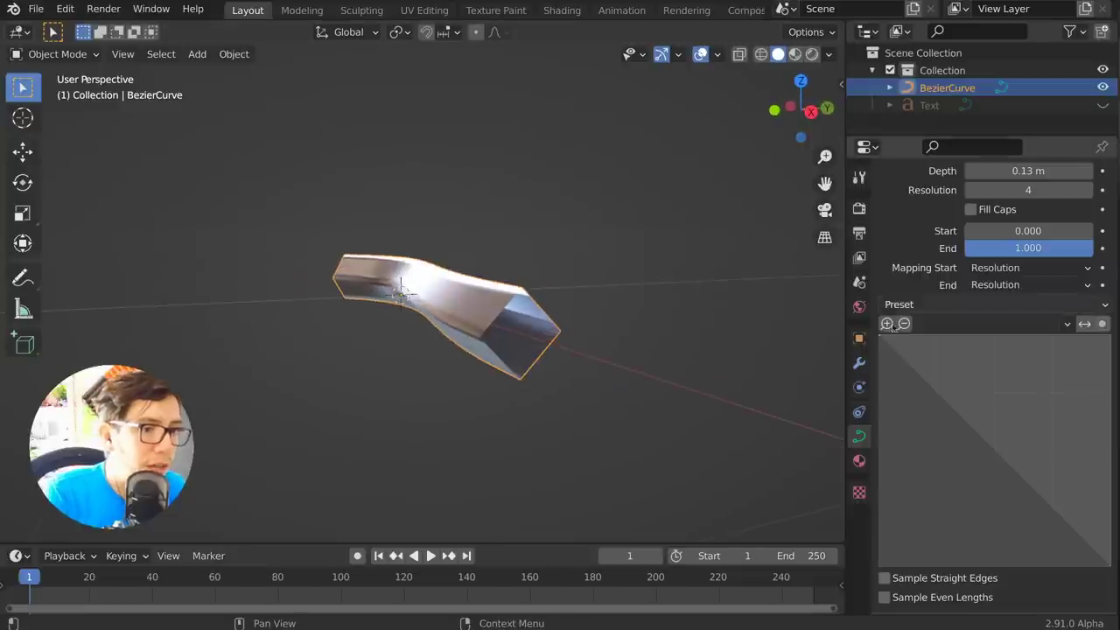
pyautogui.moveTo(925, 376); pyautogui.dragTo(926, 341)
pyautogui.moveTo(994, 403); pyautogui.dragTo(951, 422)
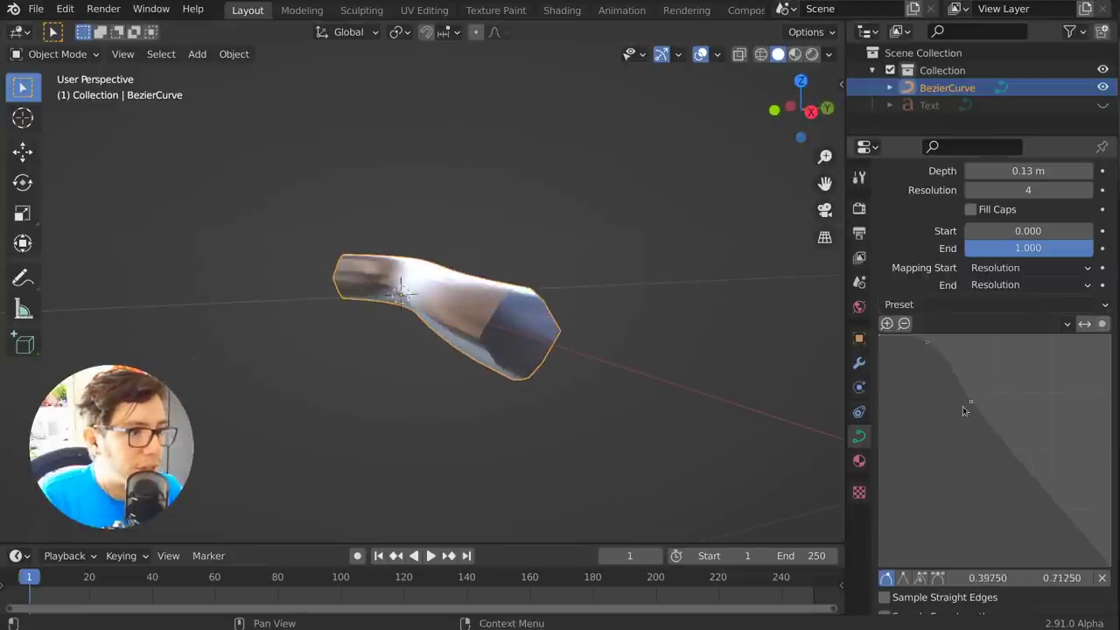
pyautogui.moveTo(993, 474); pyautogui.dragTo(1013, 408)
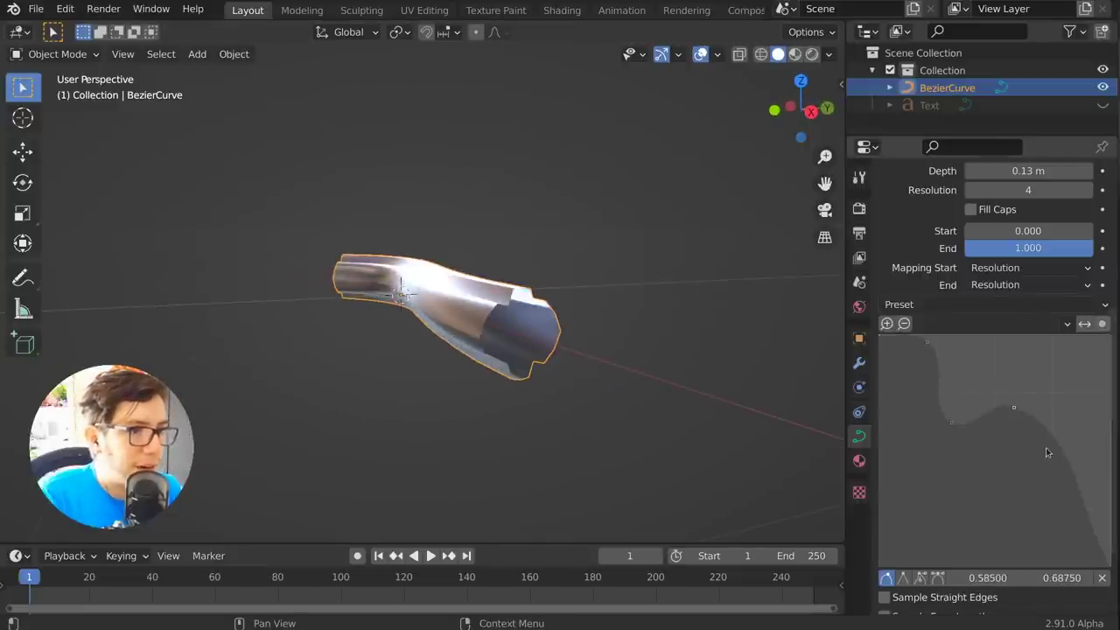
pyautogui.moveTo(1046, 447); pyautogui.dragTo(1042, 463)
pyautogui.moveTo(532, 266); pyautogui.dragTo(560, 263, button='middle')
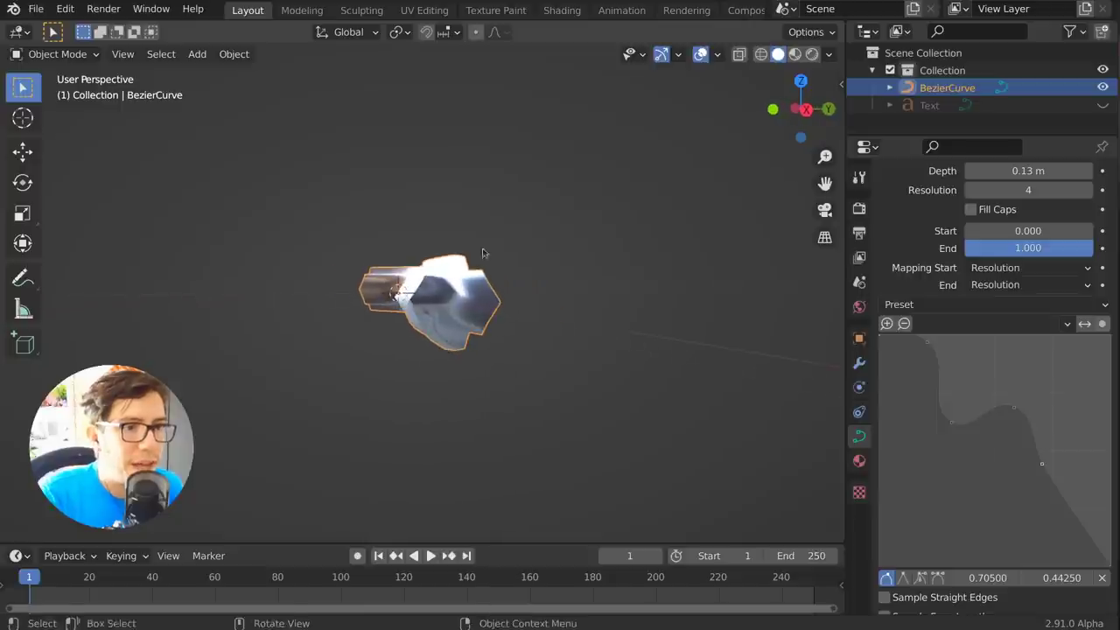
# Raise the bevel resolution from 4 to 12 and orbit to inspect the smooth pipe
pyautogui.moveTo(1086, 190); pyautogui.dragTo(1104, 190)
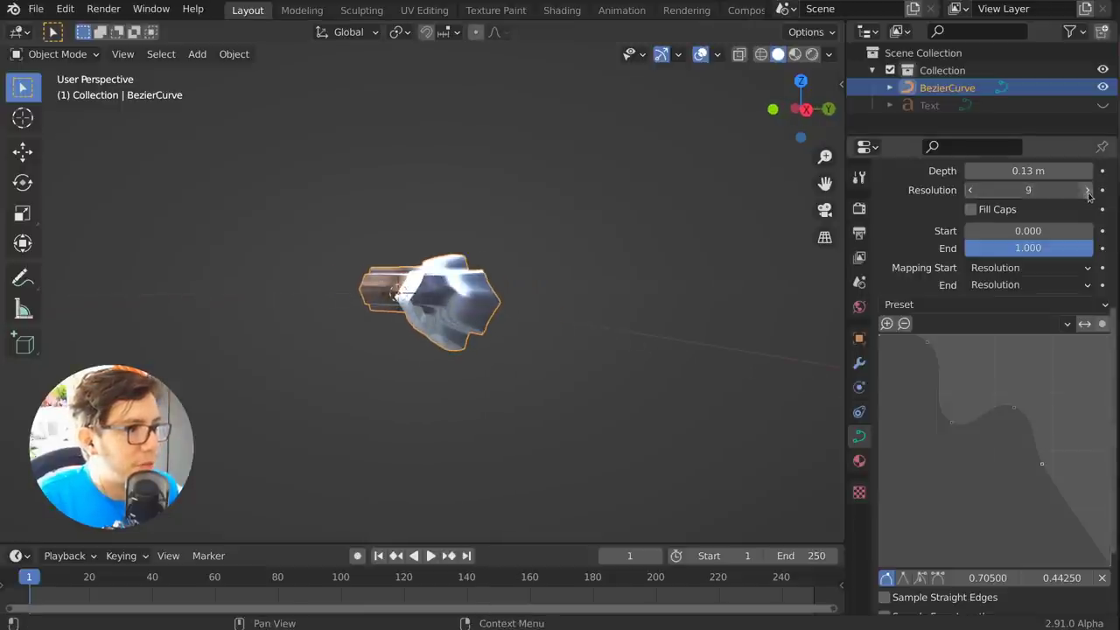
pyautogui.moveTo(419, 349); pyautogui.dragTo(405, 375, button='middle')
pyautogui.click(335, 342)
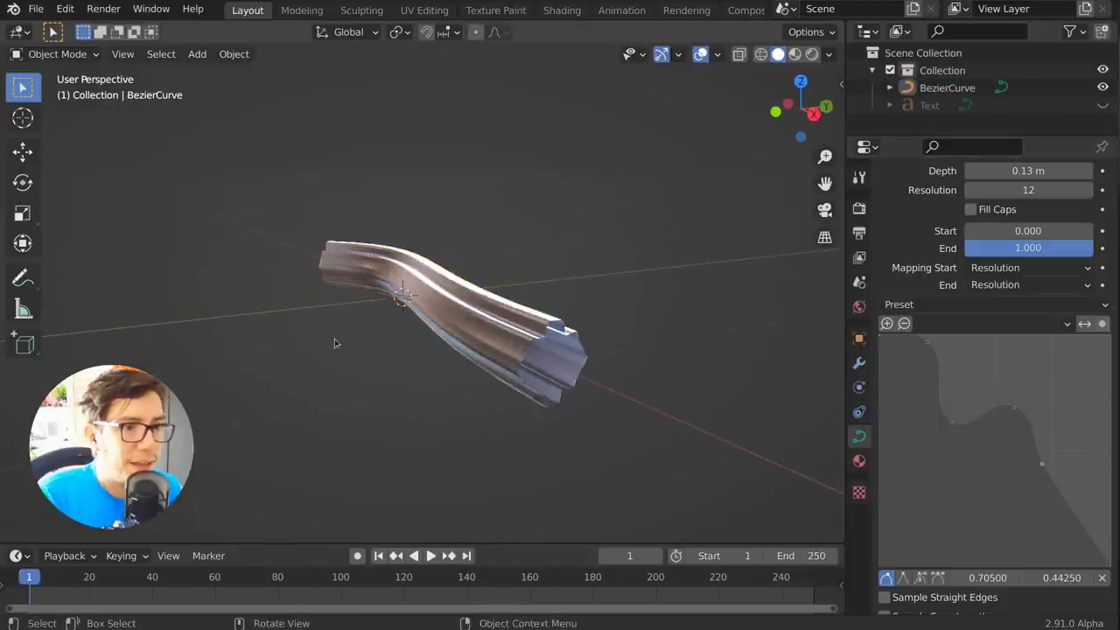
pyautogui.moveTo(335, 342)
pyautogui.mouseDown(button='middle')
pyautogui.moveTo(418, 350)
pyautogui.moveTo(577, 283)
pyautogui.mouseUp(button='middle')
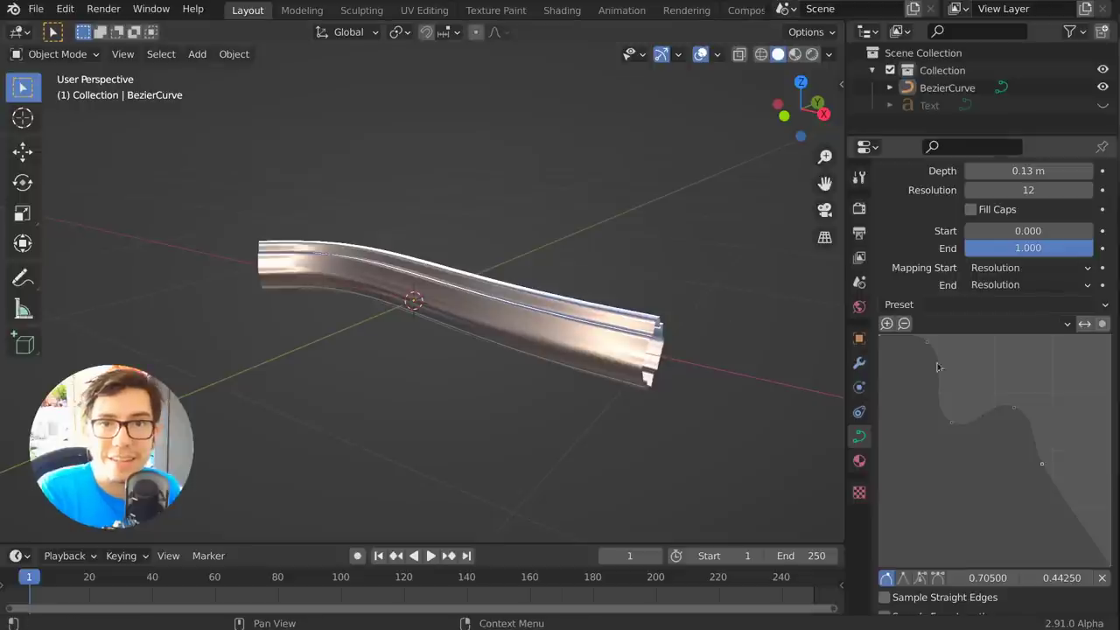
# Apply the Cornice Molding bevel preset to the curve and orbit around the ridged pipe
pyautogui.click(937, 304)
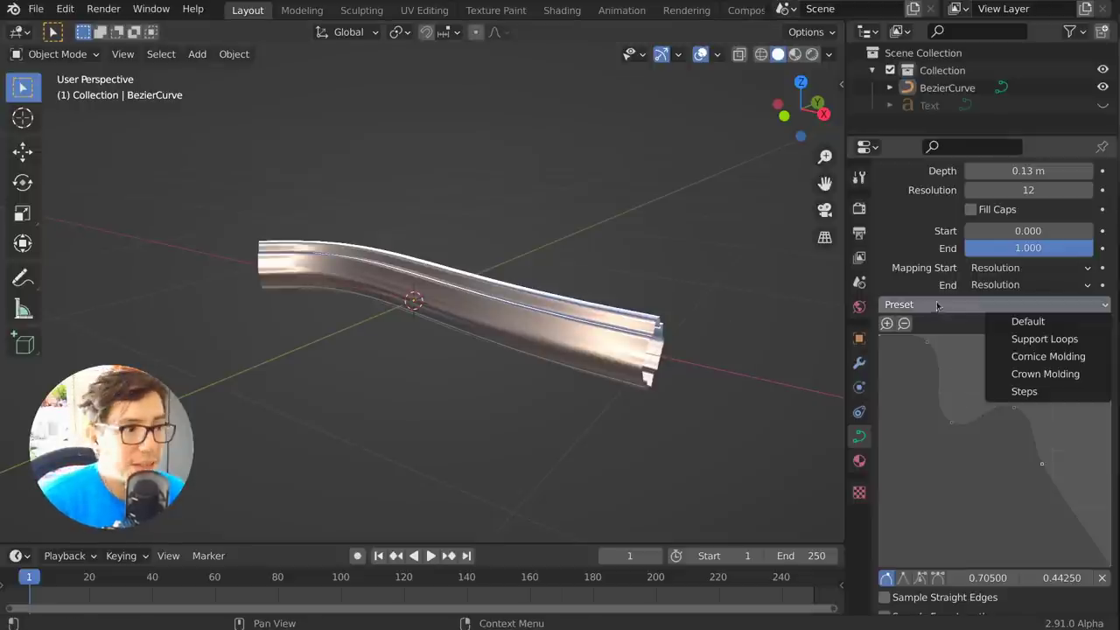
pyautogui.click(1045, 357)
pyautogui.moveTo(682, 270); pyautogui.dragTo(663, 233, button='middle')
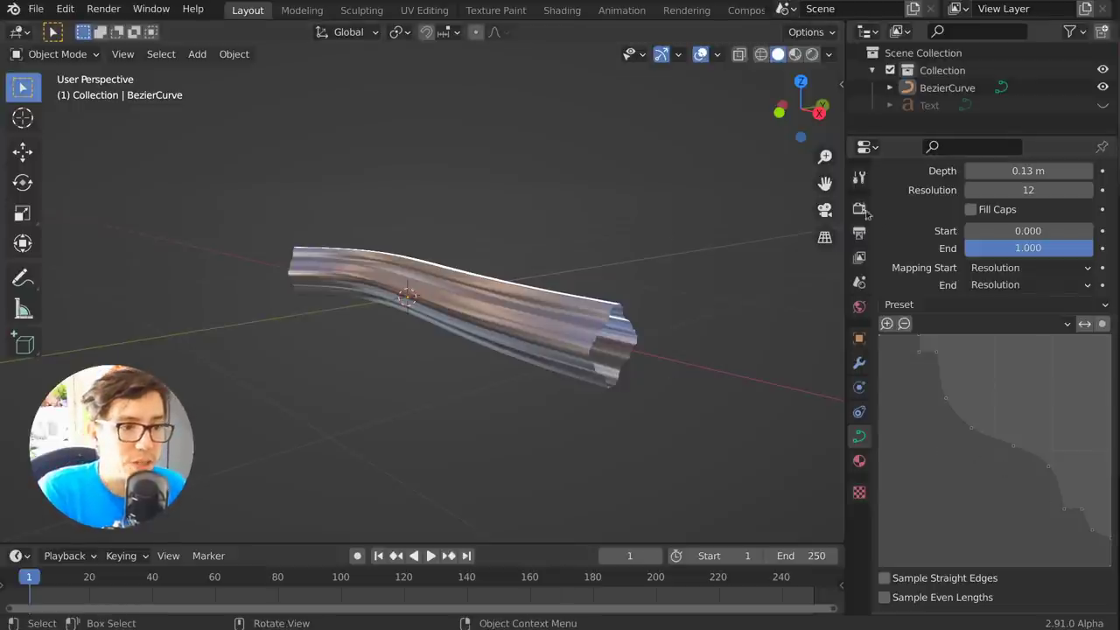
pyautogui.moveTo(687, 245)
pyautogui.mouseDown(button='middle')
pyautogui.moveTo(612, 292)
pyautogui.moveTo(515, 286)
pyautogui.moveTo(575, 342)
pyautogui.moveTo(642, 303)
pyautogui.moveTo(587, 351)
pyautogui.moveTo(592, 283)
pyautogui.moveTo(491, 318)
pyautogui.mouseUp(button='middle')
pyautogui.click(575, 340)
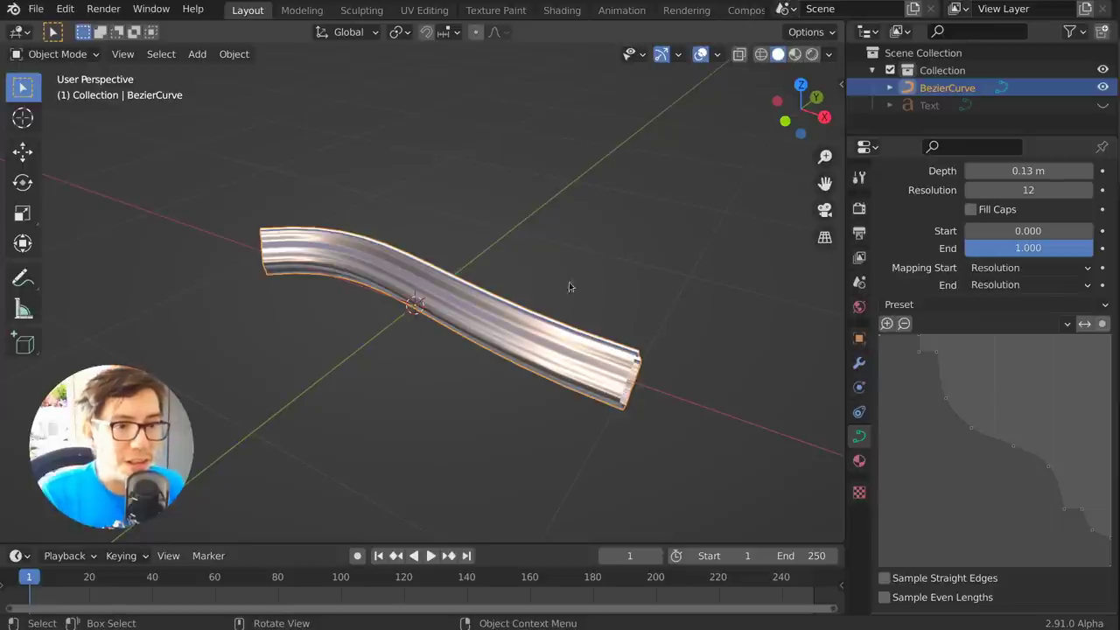
# Hide BezierCurve, then unhide and select the Text object
pyautogui.click(1102, 88)
pyautogui.click(1088, 106)
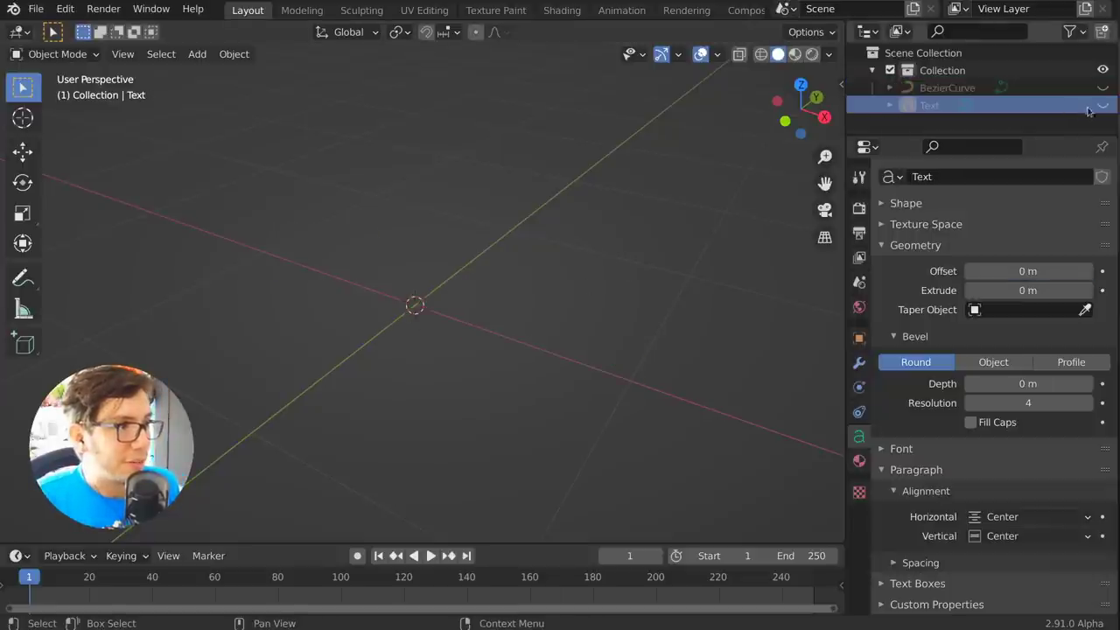
pyautogui.click(1103, 105)
pyautogui.moveTo(249, 372)
pyautogui.mouseDown(button='middle')
pyautogui.moveTo(338, 337)
pyautogui.moveTo(412, 329)
pyautogui.mouseUp(button='middle')
pyautogui.click(411, 329)
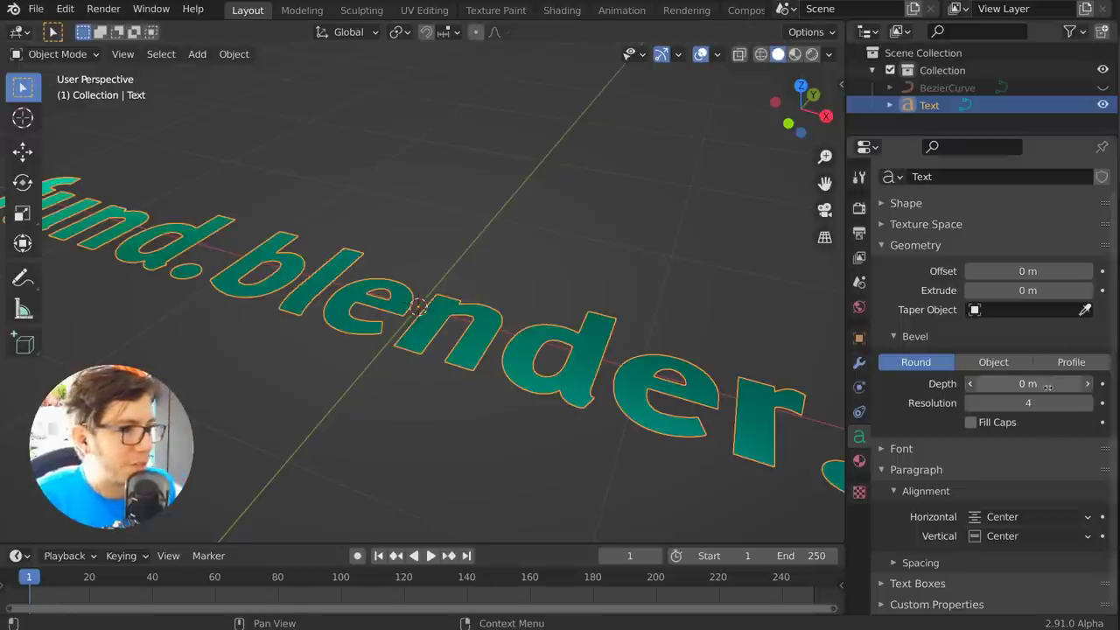
# Give the text a 0.04 m Profile bevel with Cornice Molding preset at resolution 12
pyautogui.moveTo(1041, 387); pyautogui.dragTo(1052, 389)
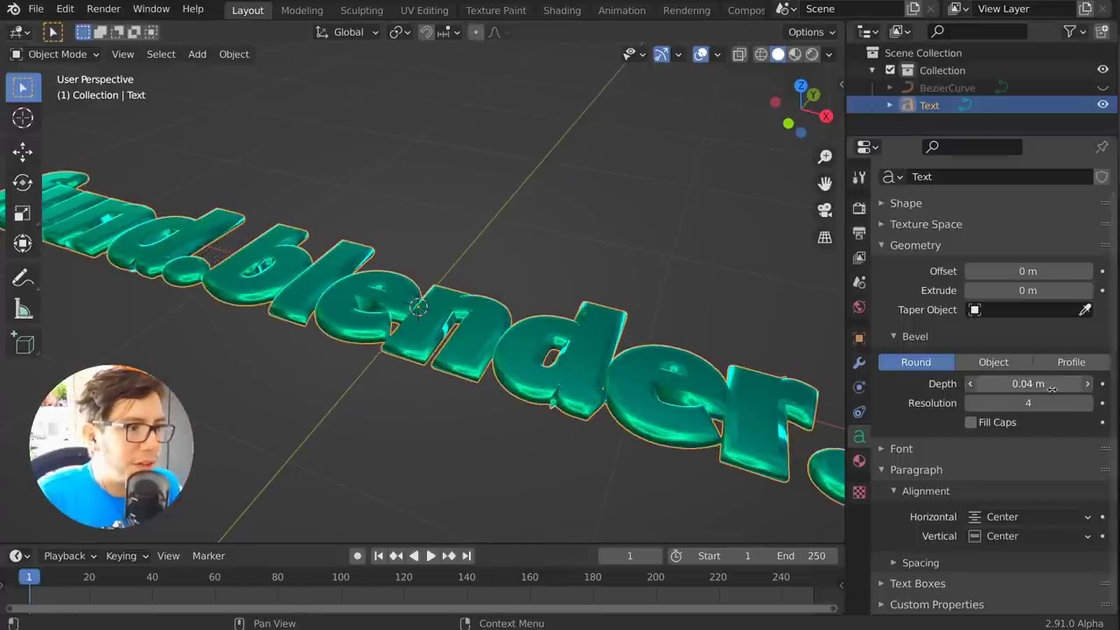
pyautogui.click(1071, 361)
pyautogui.scroll(-2, 961, 328)
pyautogui.scroll(-1, 961, 329)
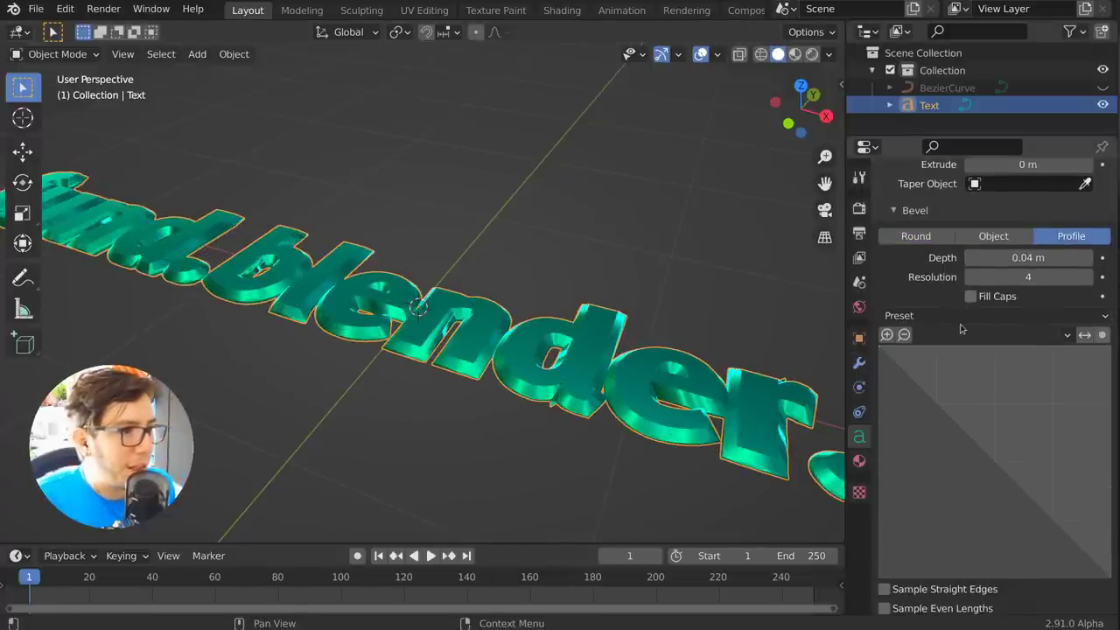
pyautogui.click(960, 317)
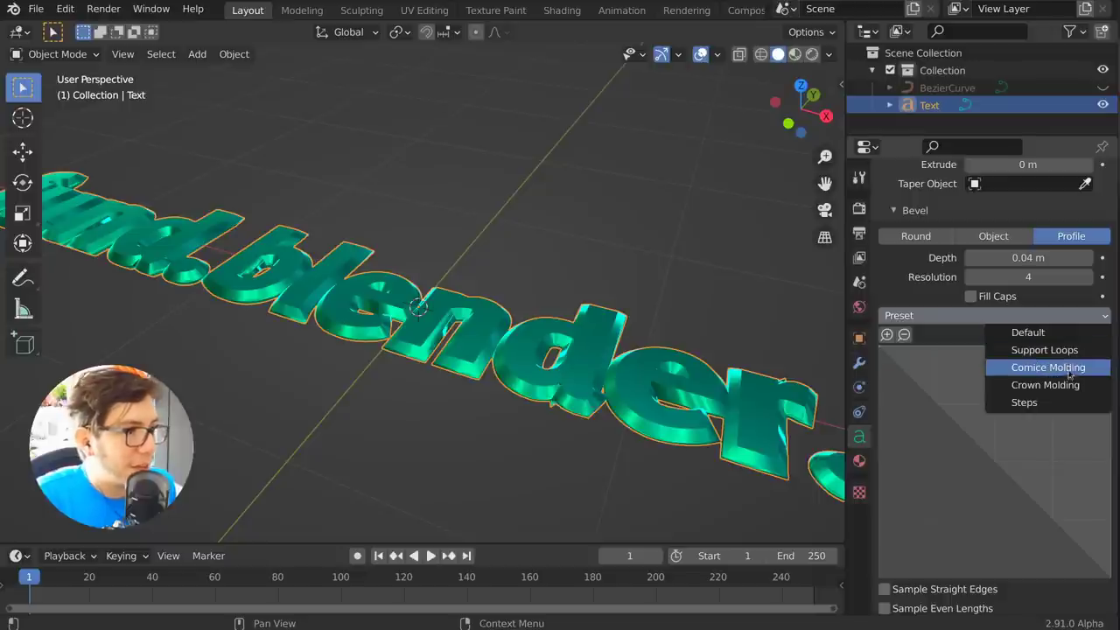
pyautogui.click(1072, 368)
pyautogui.click(1085, 277)
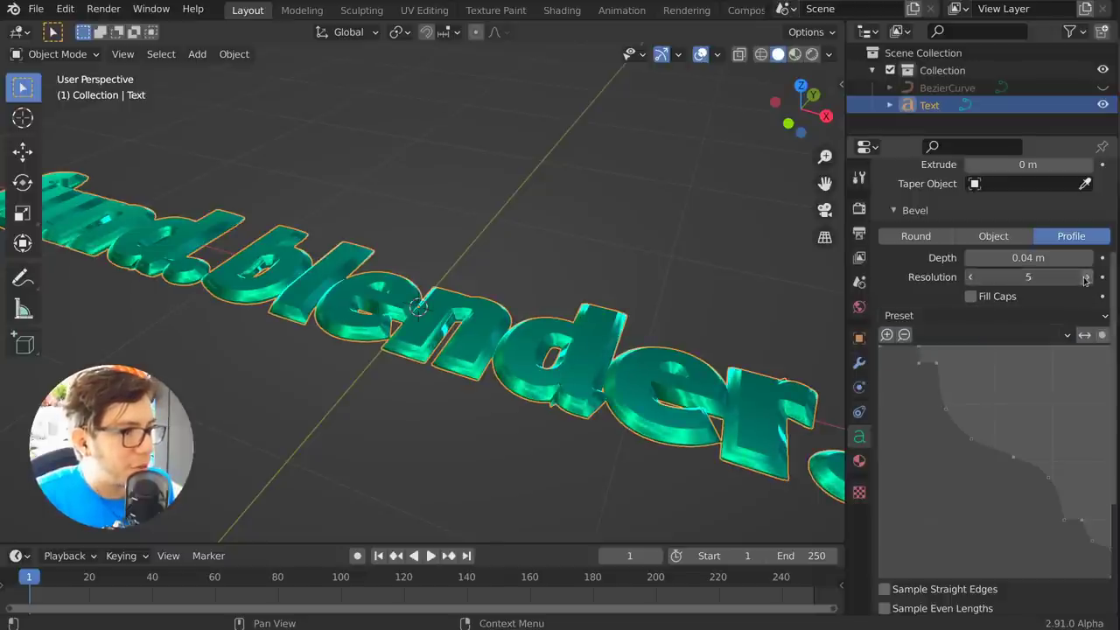
pyautogui.click(1085, 277)
pyautogui.click(1084, 277)
pyautogui.click(1085, 278)
# Pick the Crown Molding bevel preset for the text, then orbit and zoom across the phrase
pyautogui.moveTo(376, 312)
pyautogui.mouseDown(button='middle')
pyautogui.moveTo(408, 250)
pyautogui.moveTo(490, 218)
pyautogui.mouseUp(button='middle')
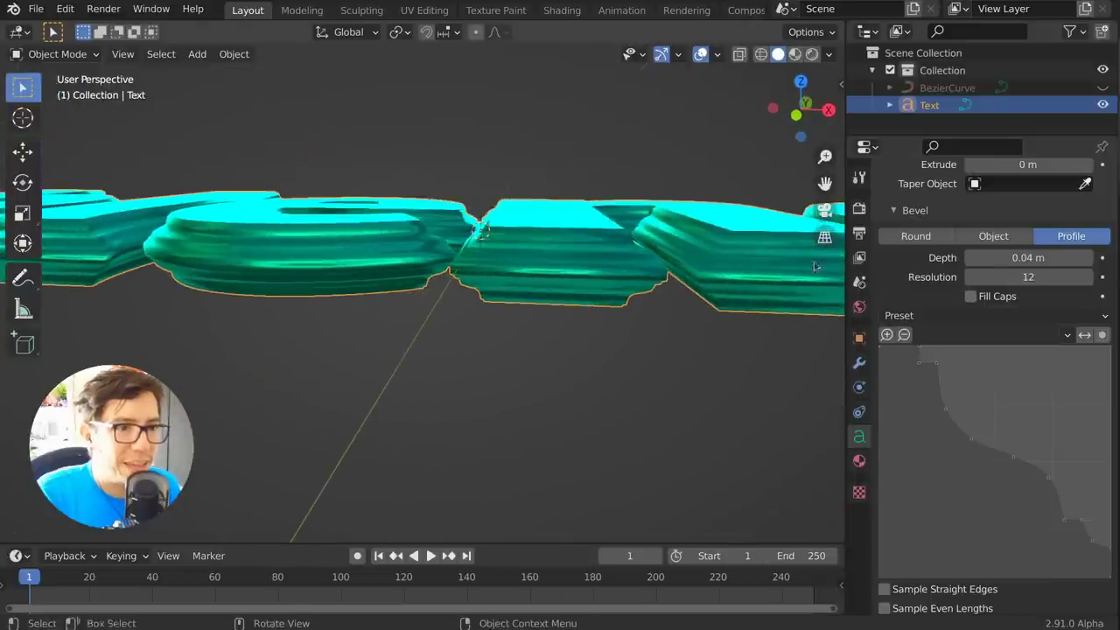
pyautogui.click(1033, 317)
pyautogui.click(1044, 385)
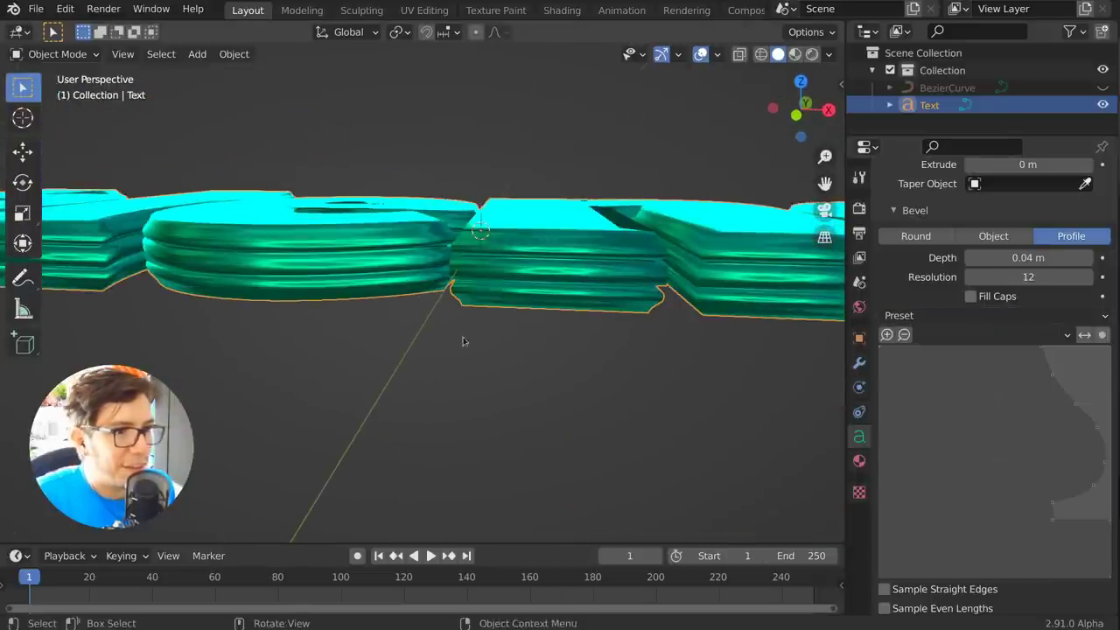
pyautogui.moveTo(460, 340)
pyautogui.mouseDown(button='middle')
pyautogui.moveTo(438, 295)
pyautogui.moveTo(314, 271)
pyautogui.moveTo(525, 302)
pyautogui.mouseUp(button='middle')
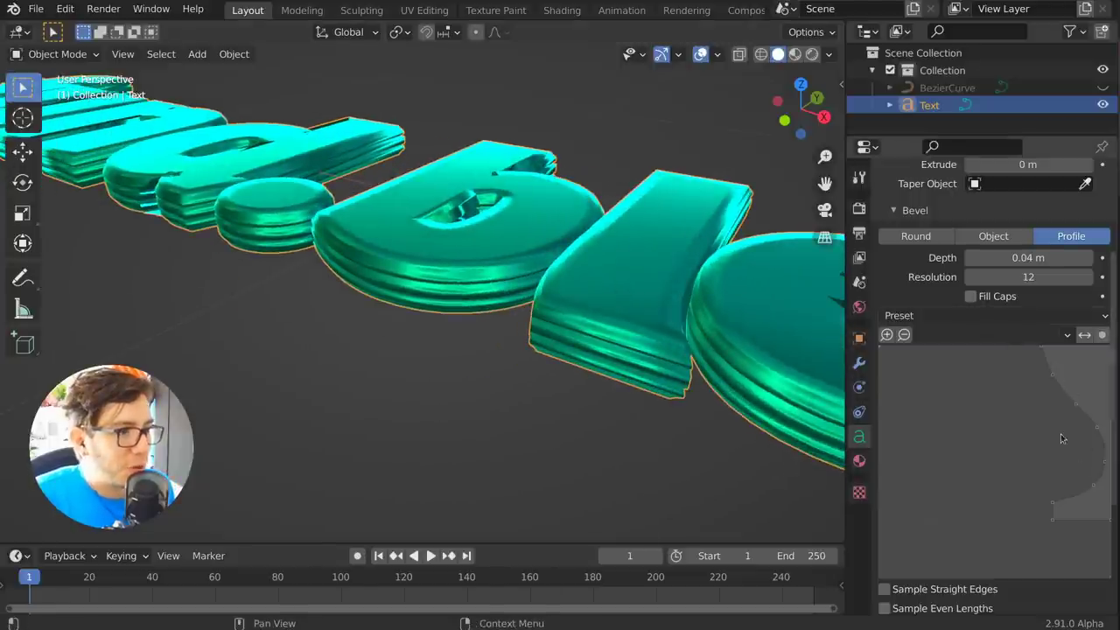
pyautogui.keyDown('ctrl'); pyautogui.moveTo(1051, 424); pyautogui.dragTo(979, 429, button='middle'); pyautogui.keyUp('ctrl')
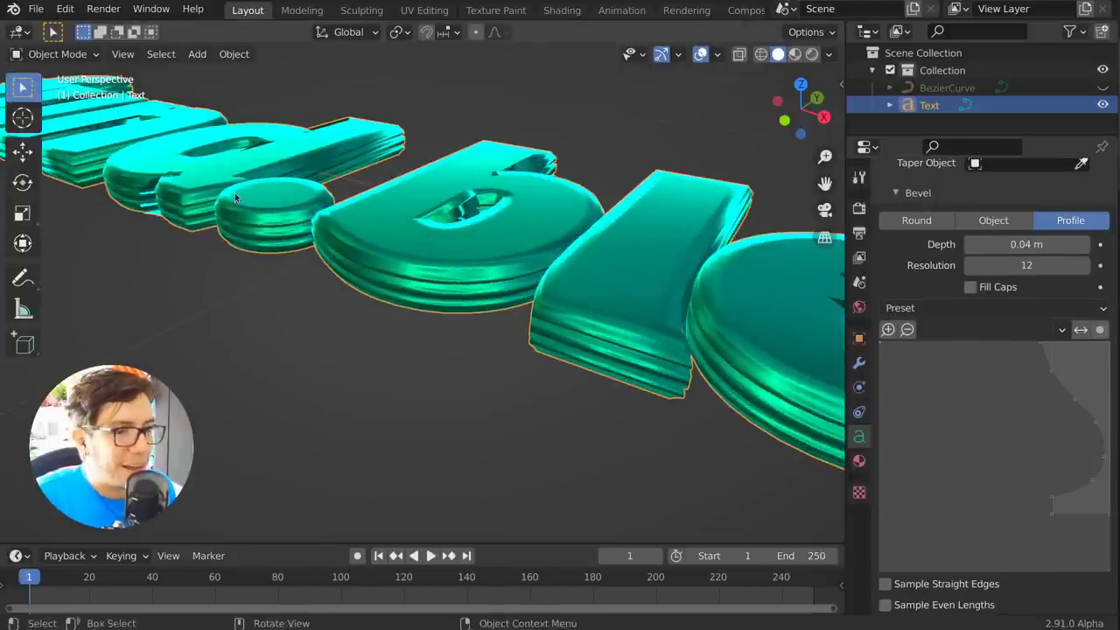
pyautogui.moveTo(280, 288)
pyautogui.mouseDown(button='middle')
pyautogui.moveTo(317, 303)
pyautogui.moveTo(376, 298)
pyautogui.mouseUp(button='middle')
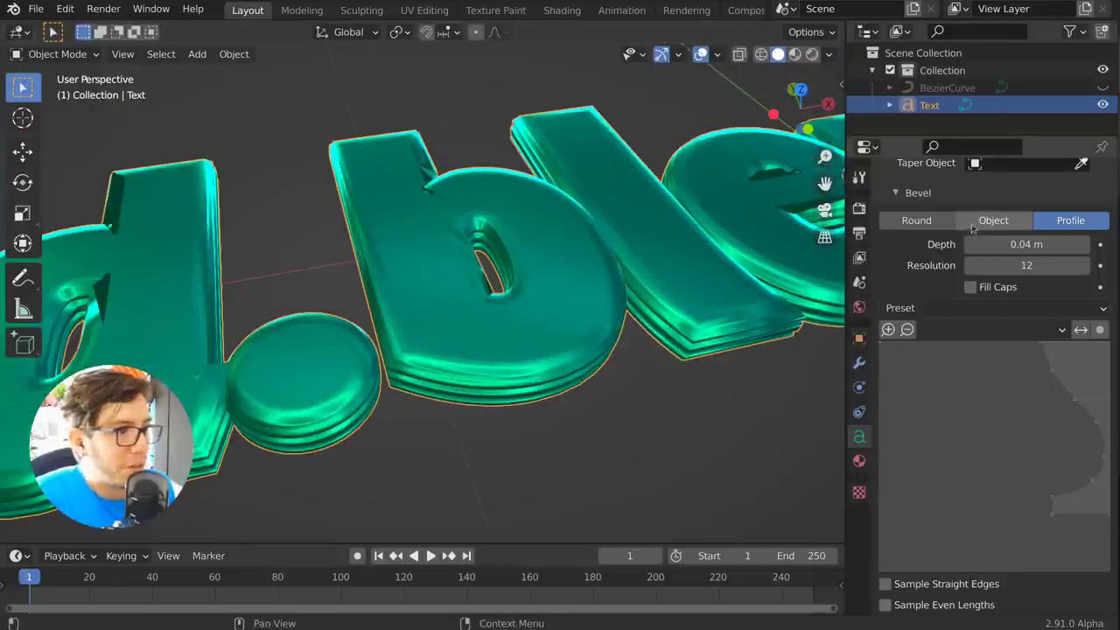
pyautogui.scroll(3, 1009, 288)
pyautogui.scroll(3, 1009, 288)
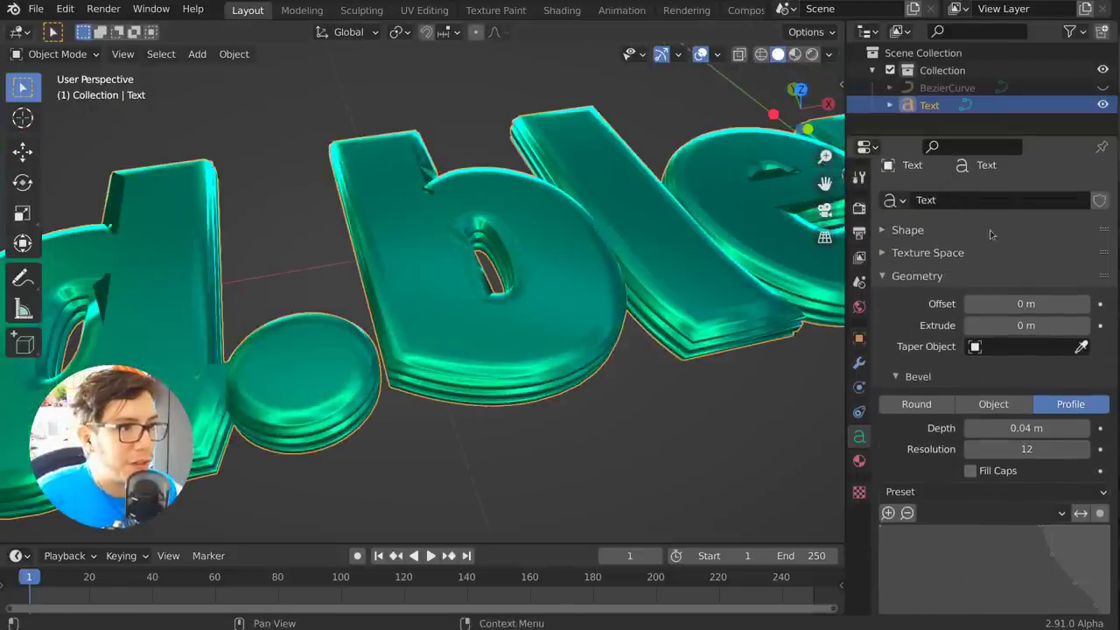
pyautogui.moveTo(580, 255)
pyautogui.keyDown('ctrl'); pyautogui.mouseDown(button='middle')
pyautogui.moveTo(582, 280)
pyautogui.moveTo(963, 150)
pyautogui.mouseUp(button='middle'); pyautogui.keyUp('ctrl')
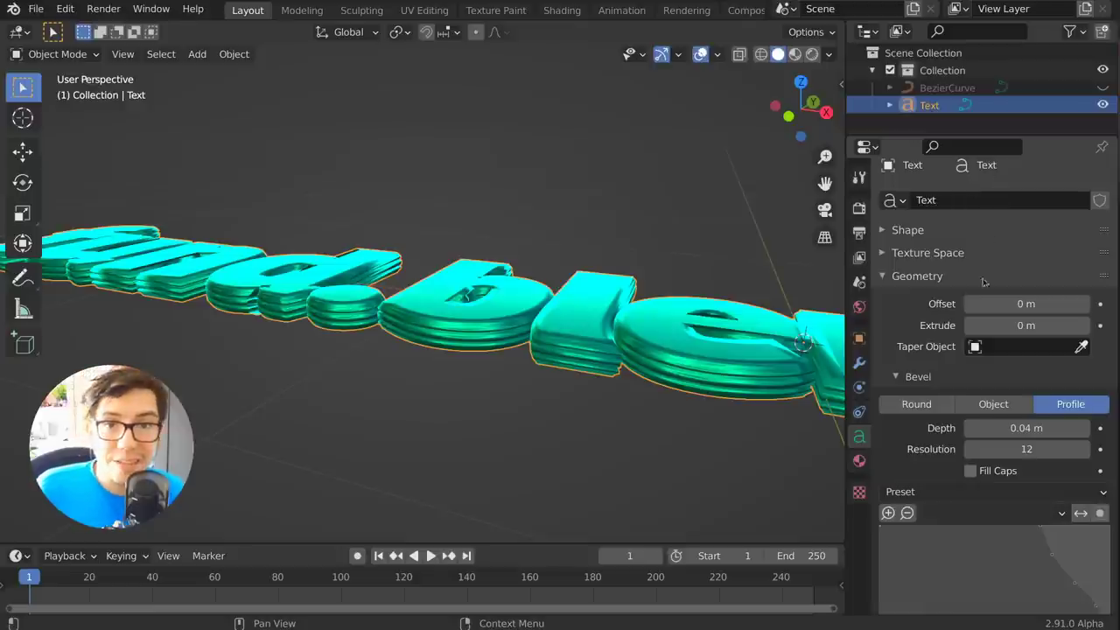
pyautogui.scroll(-1, 962, 376)
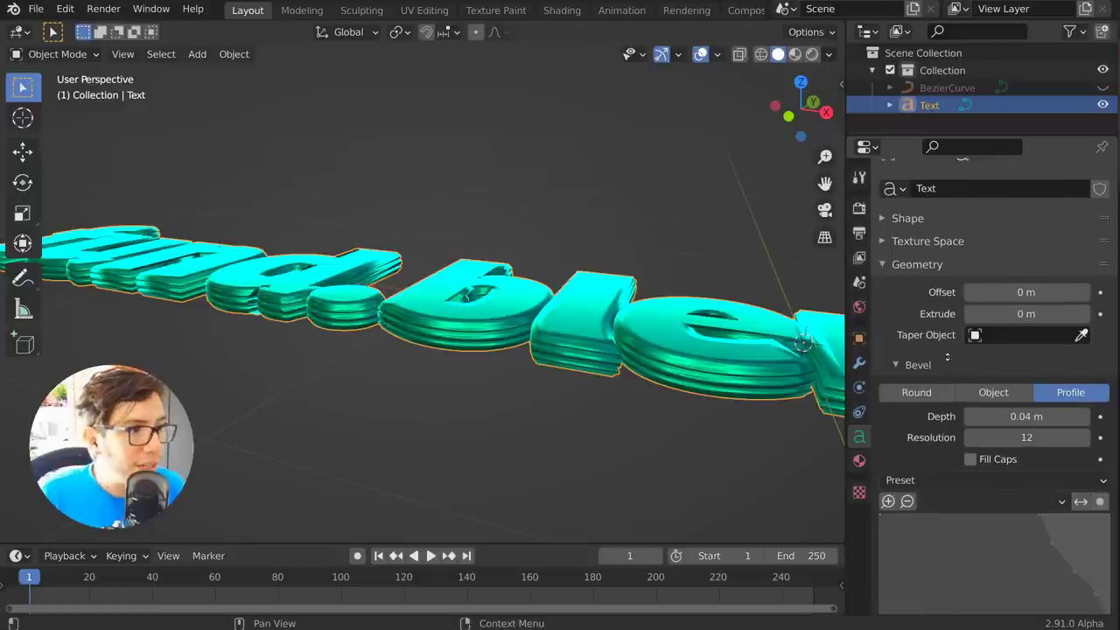
pyautogui.moveTo(490, 393); pyautogui.dragTo(486, 340, button='middle')
pyautogui.scroll(-4, 486, 339)
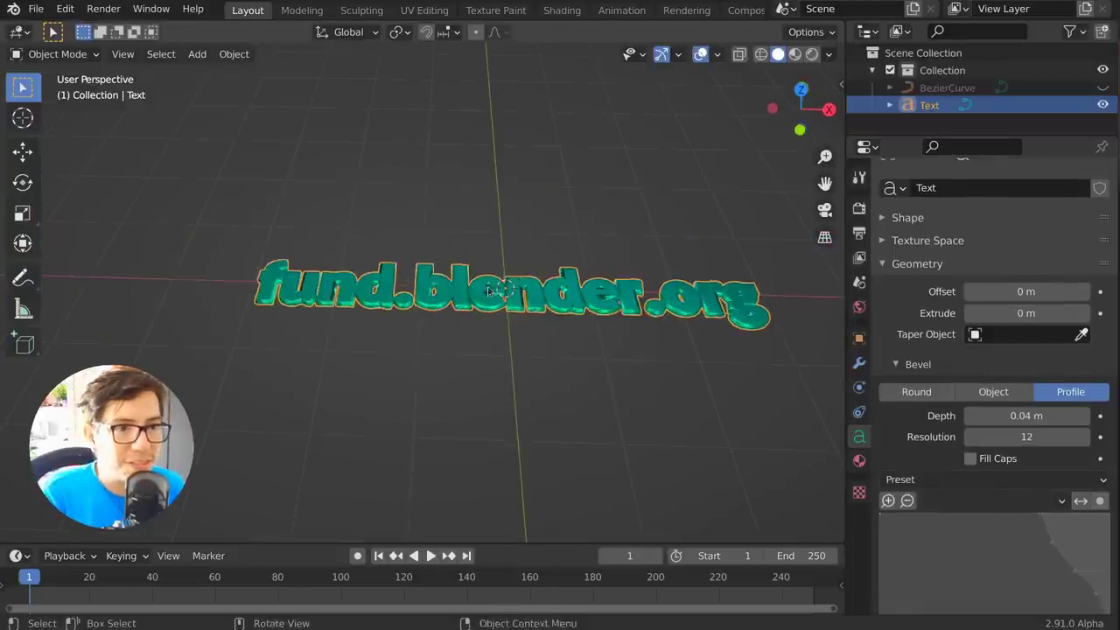
pyautogui.click(450, 237)
pyautogui.moveTo(450, 237)
pyautogui.keyDown('alt'); pyautogui.mouseDown(button='middle')
pyautogui.moveTo(500, 371)
pyautogui.moveTo(455, 358)
pyautogui.moveTo(473, 505)
pyautogui.moveTo(485, 277)
pyautogui.mouseUp(button='middle'); pyautogui.keyUp('alt')
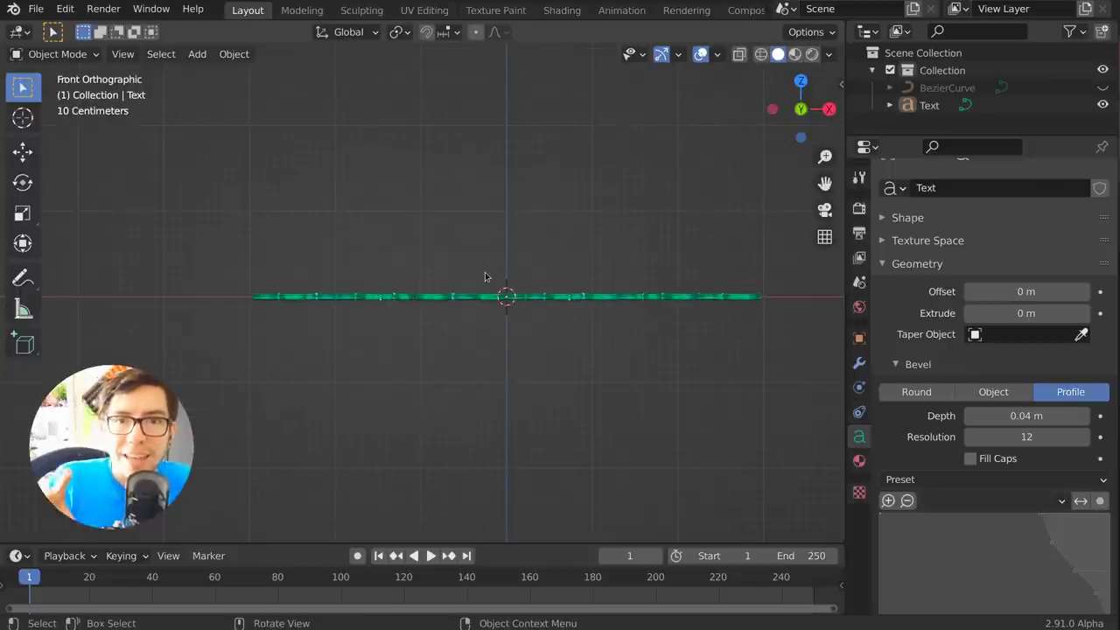